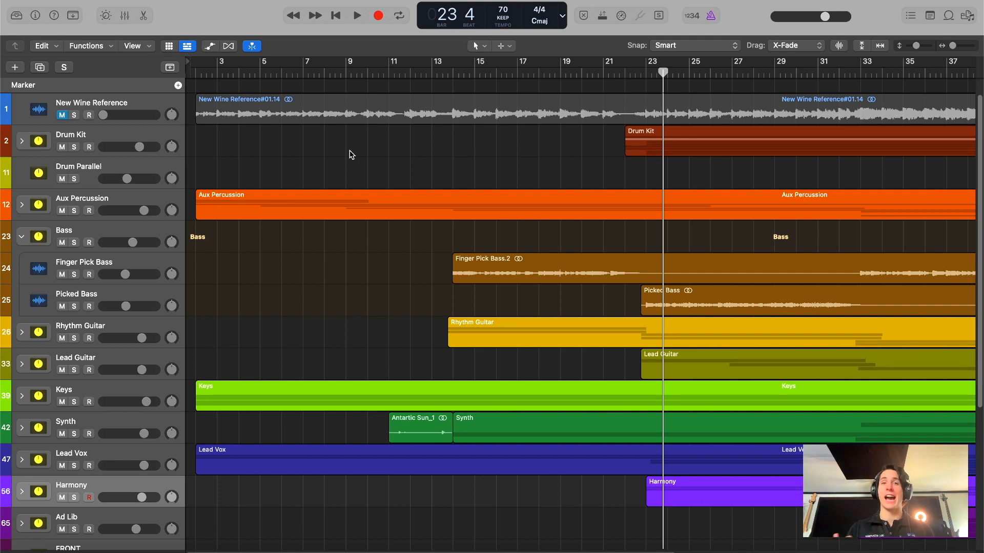
Step: Bypass the Slate Digital FG-X plug-in on the Mix Bus channel
{"action": "left_click", "coordinate": [124, 16]}
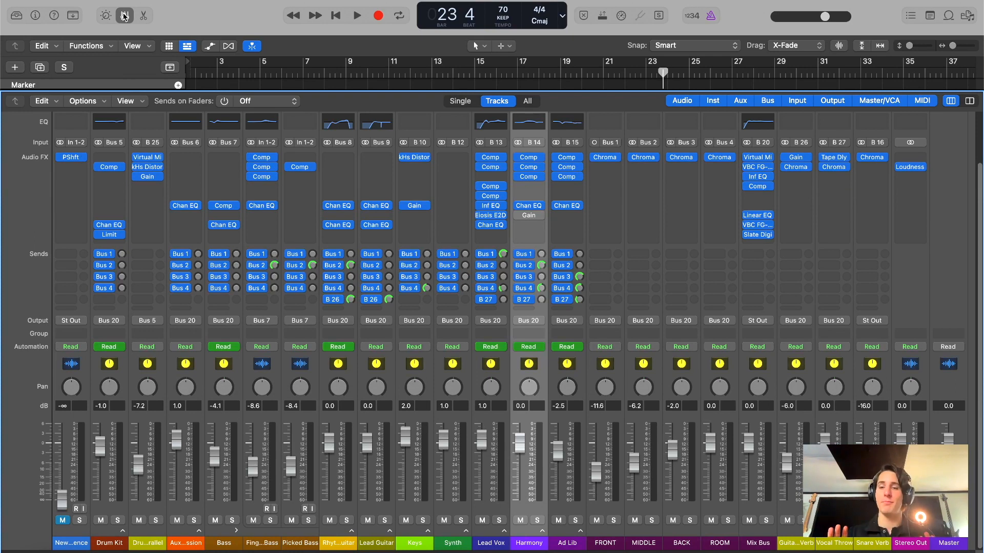
{"action": "scroll", "coordinate": [751, 140], "scroll_direction": "up", "scroll_amount": 3}
{"action": "left_click", "coordinate": [751, 140]}
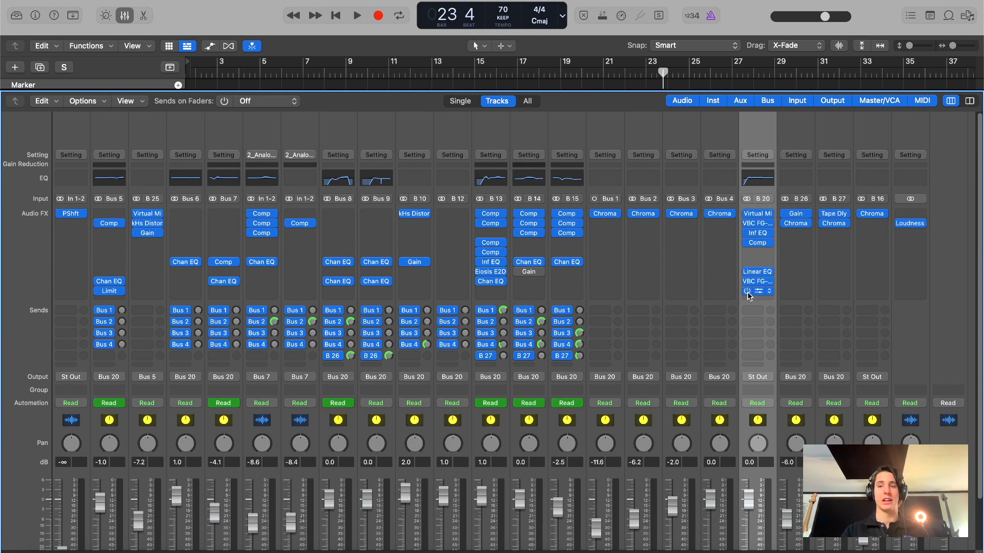
{"action": "left_click", "coordinate": [748, 292]}
{"action": "left_click", "coordinate": [769, 292]}
{"action": "left_click", "coordinate": [763, 131]}
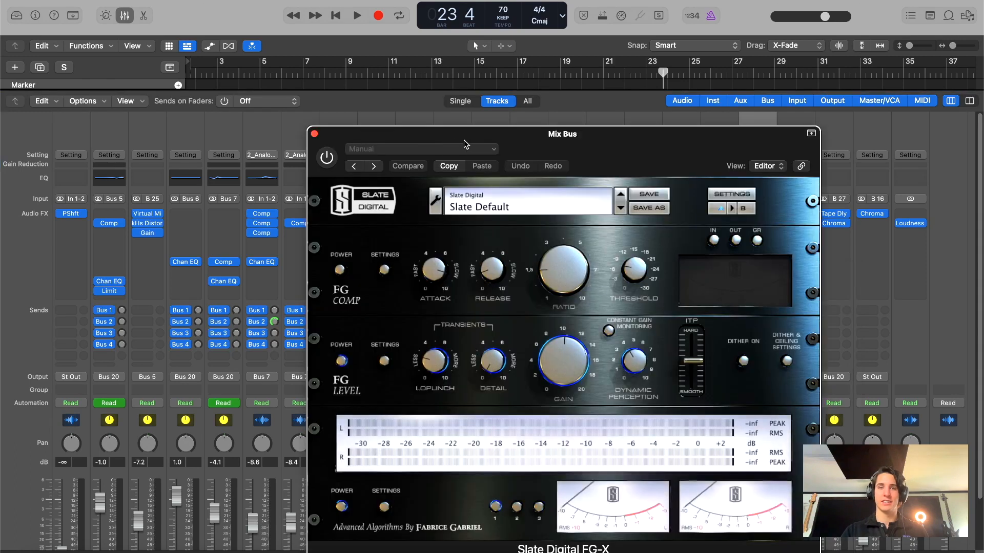
{"action": "left_click_drag", "start_coordinate": [465, 144], "coordinate": [320, 81]}
{"action": "left_click", "coordinate": [397, 293]}
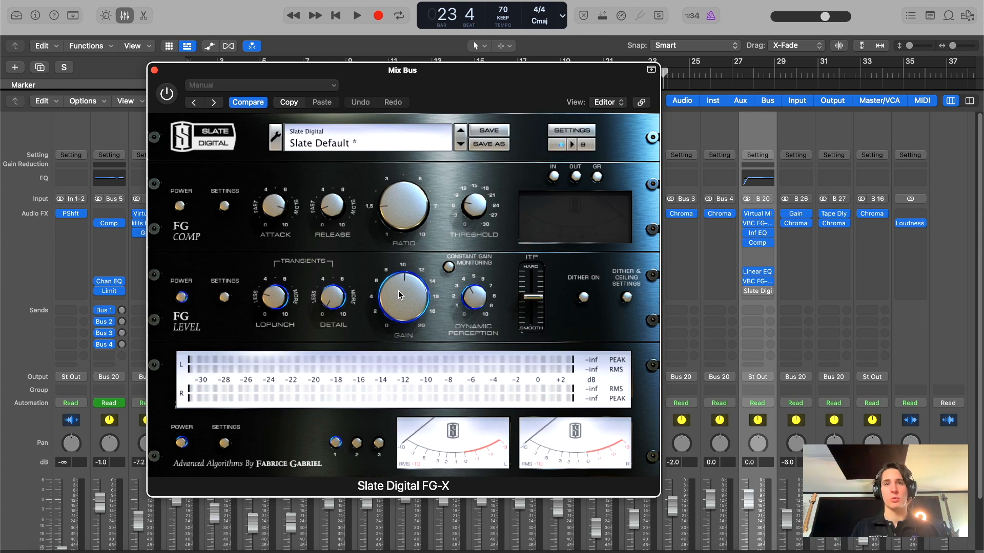
{"action": "left_click", "coordinate": [155, 70]}
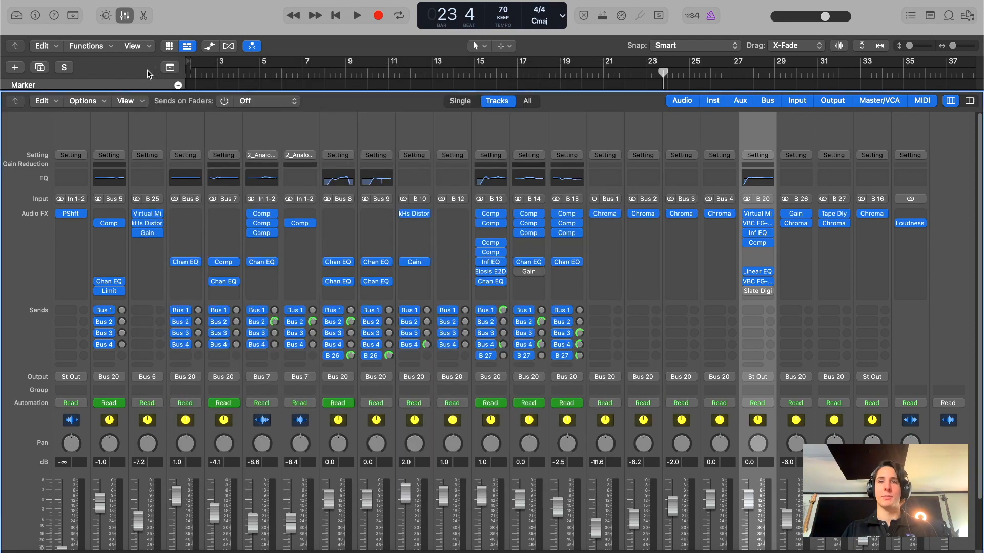
Step: Bypass the Linear EQ and the VBC plug-in below it on the Mix Bus, and review the Virtual Mix Rack modules
{"action": "left_click", "coordinate": [748, 282]}
{"action": "left_click", "coordinate": [748, 272]}
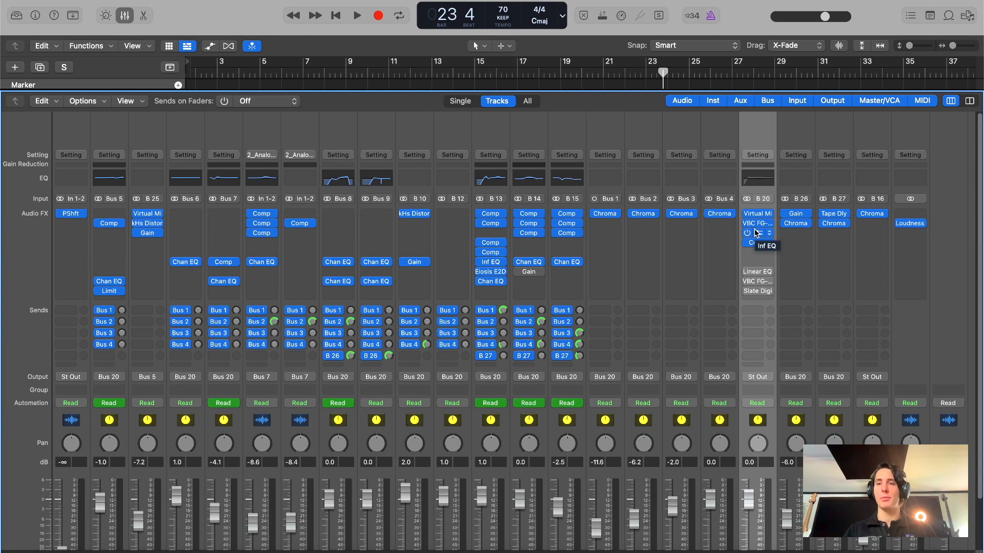
{"action": "left_click", "coordinate": [757, 214]}
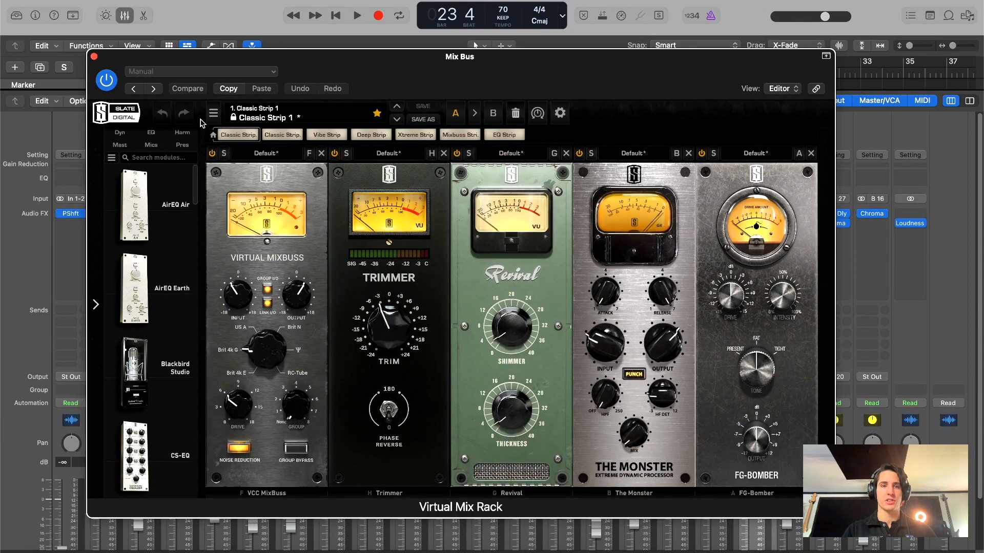
{"action": "left_click", "coordinate": [94, 57]}
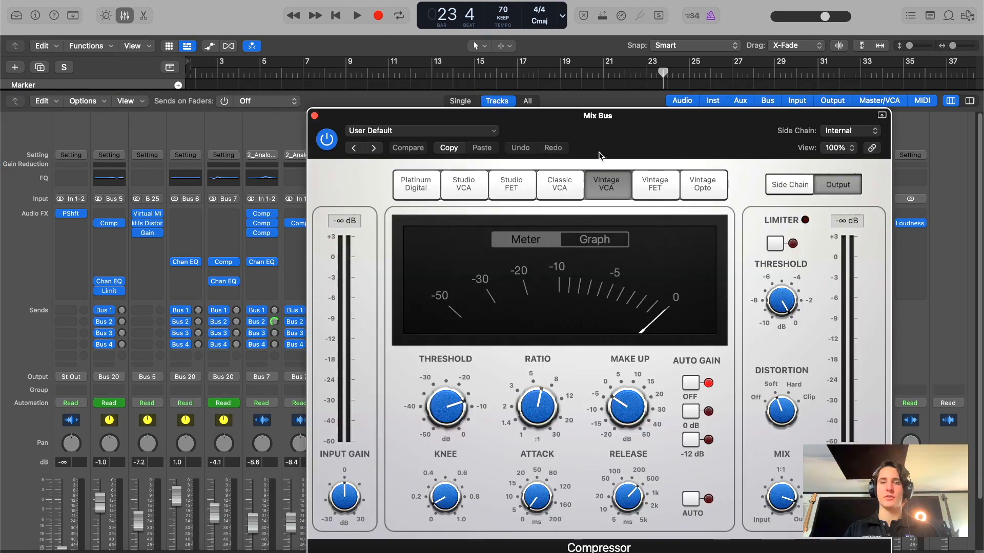
Step: Bypass the Compressor, the Inf EQ and the VBC FG-Grey on the Mix Bus
{"action": "left_click_drag", "start_coordinate": [598, 149], "coordinate": [478, 193]}
{"action": "left_click_drag", "start_coordinate": [577, 211], "coordinate": [577, 125]}
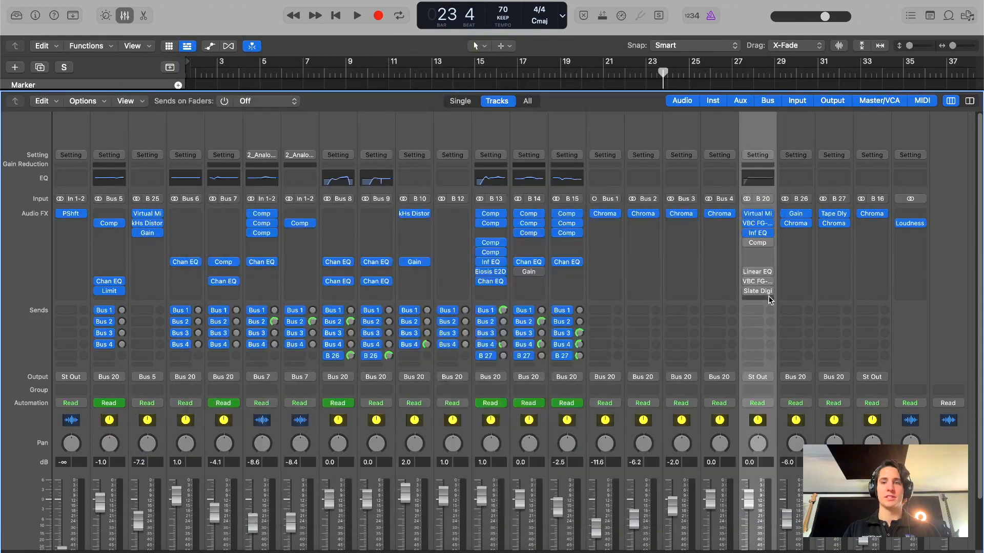
{"action": "left_click", "coordinate": [204, 72]}
{"action": "left_click", "coordinate": [757, 233]}
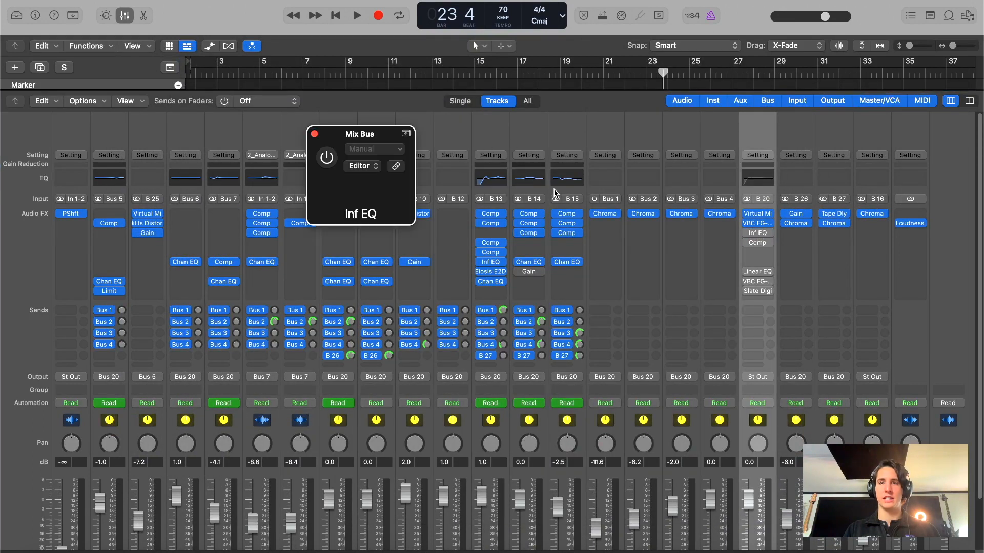
{"action": "left_click", "coordinate": [757, 224]}
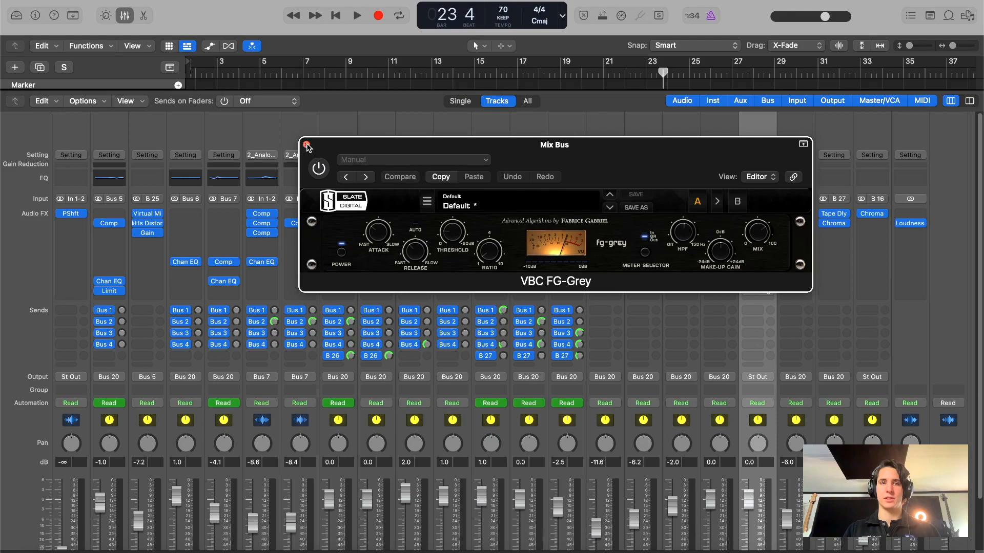
{"action": "left_click", "coordinate": [306, 146]}
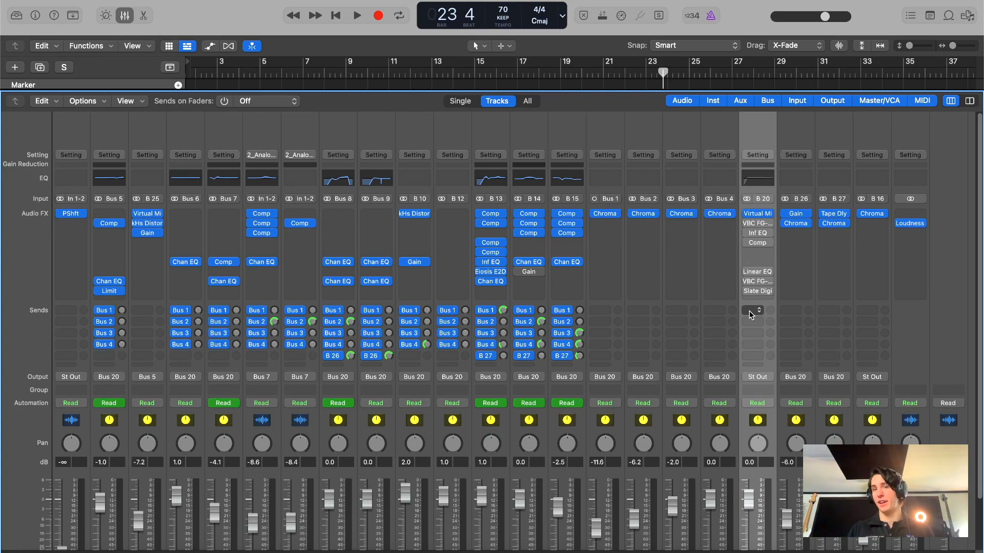
Step: Return to the full song arrangement and play it from about bar 51
{"action": "left_click", "coordinate": [259, 72]}
{"action": "left_click", "coordinate": [125, 16]}
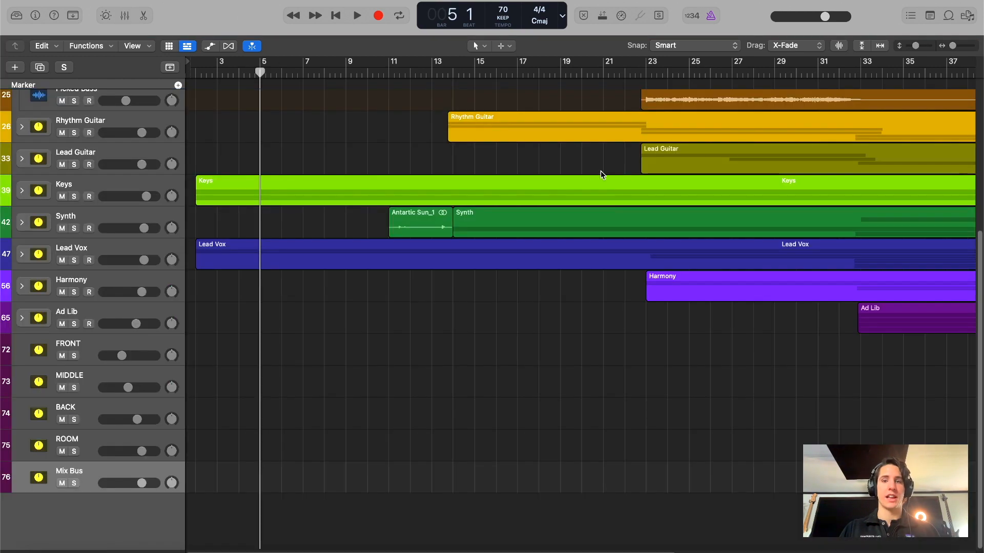
{"action": "scroll", "coordinate": [599, 174], "scroll_direction": "up", "scroll_amount": 10}
{"action": "key", "text": "super+Left"}
{"action": "left_click", "coordinate": [847, 73]}
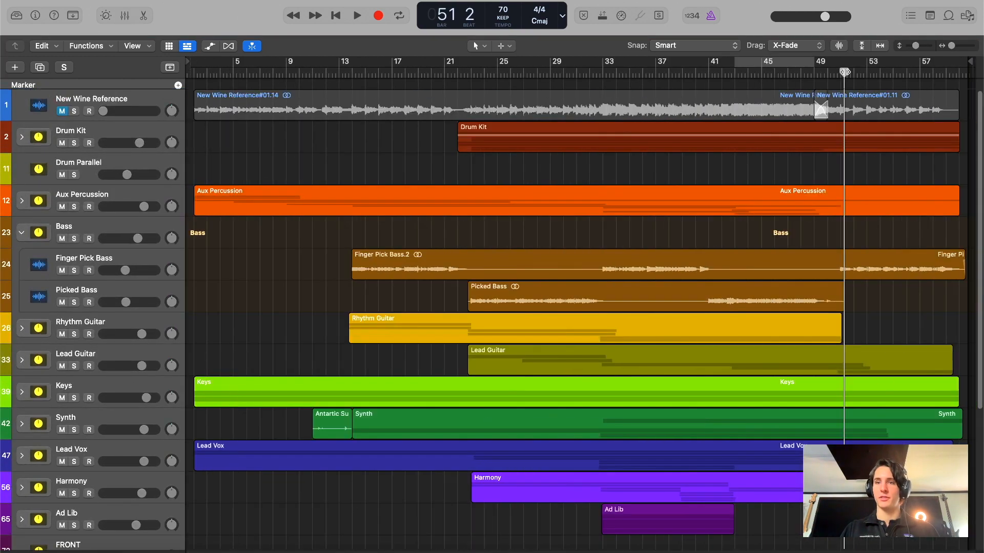
{"action": "key", "text": "space"}
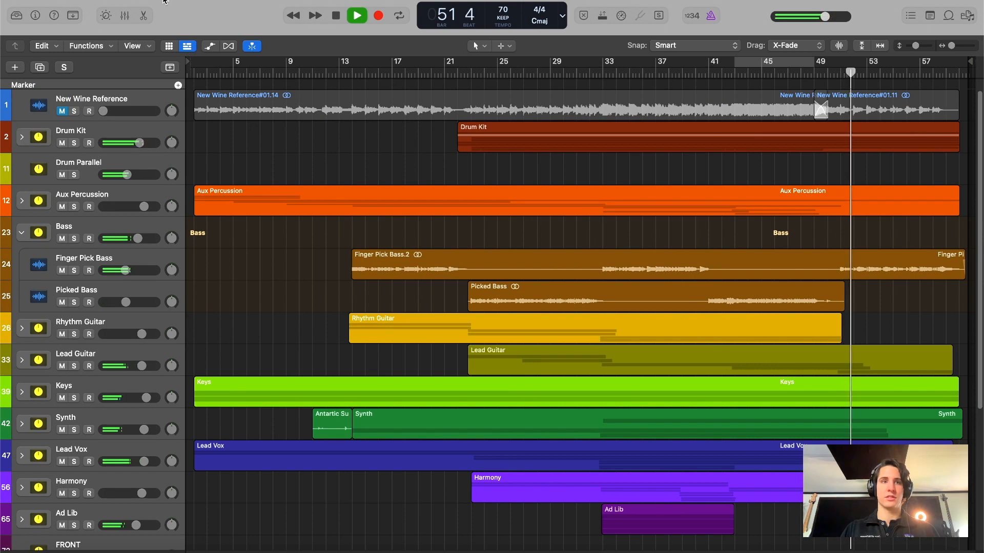
Step: Play the section from about bar 42 and check the Mix Bus peak level in the mixer
{"action": "key", "text": "x"}
{"action": "left_click", "coordinate": [727, 73]}
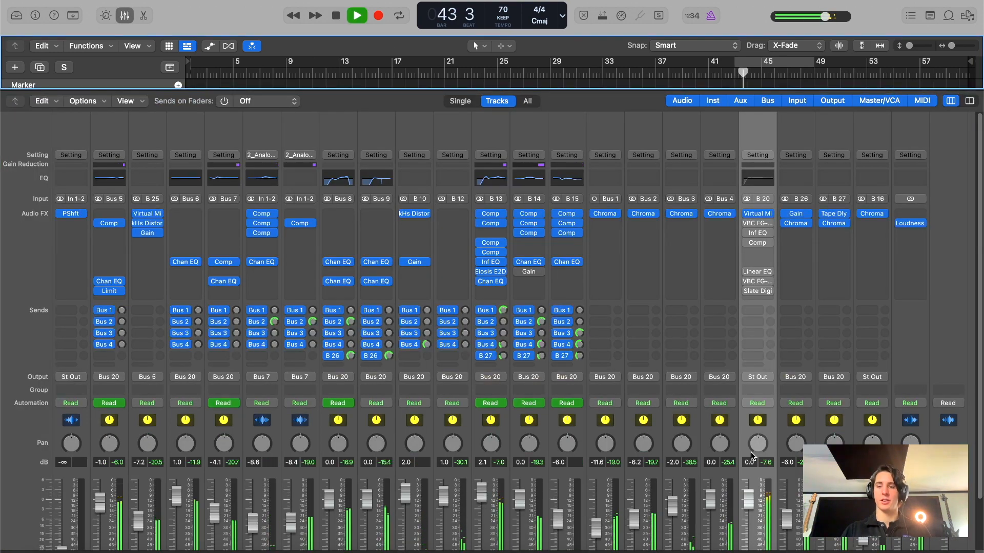
{"action": "scroll", "coordinate": [760, 423], "scroll_direction": "down", "scroll_amount": 2}
{"action": "scroll", "coordinate": [760, 368], "scroll_direction": "up", "scroll_amount": 2}
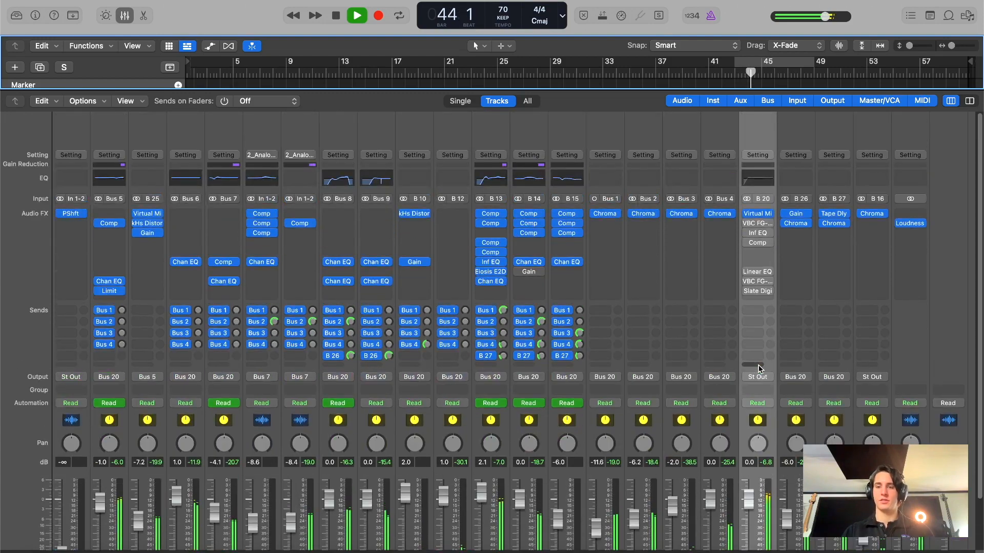
{"action": "scroll", "coordinate": [764, 400], "scroll_direction": "down", "scroll_amount": 2}
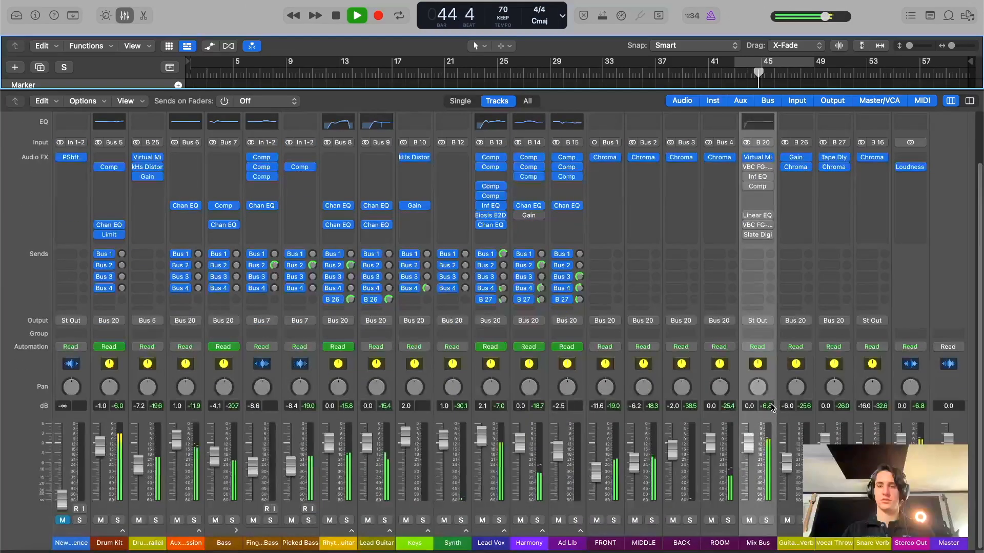
{"action": "key", "text": "space"}
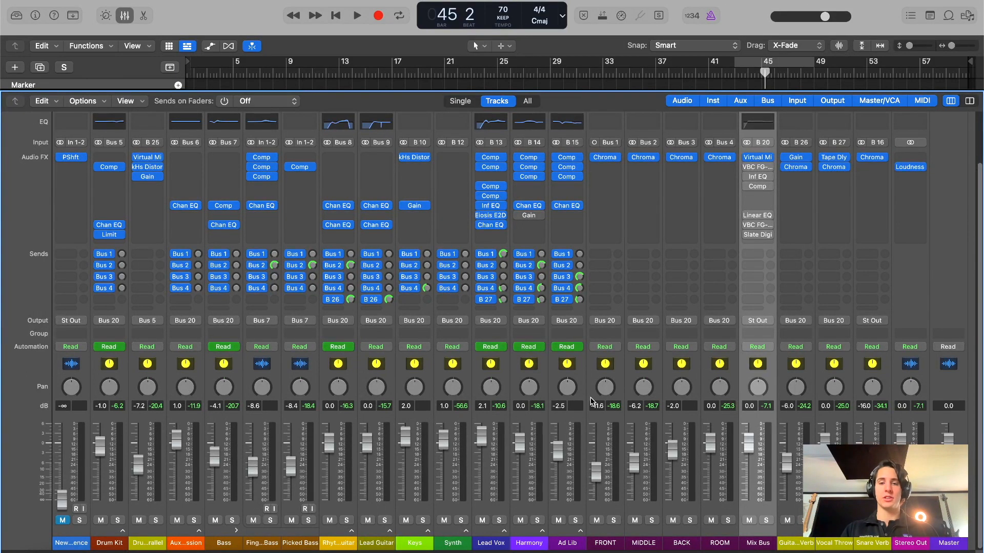
Step: Select the channels from Ad Lib back to Drum Kit, skipping the two individual bass tracks, and lower their faders together by about 3 dB
{"action": "left_click", "coordinate": [562, 419]}
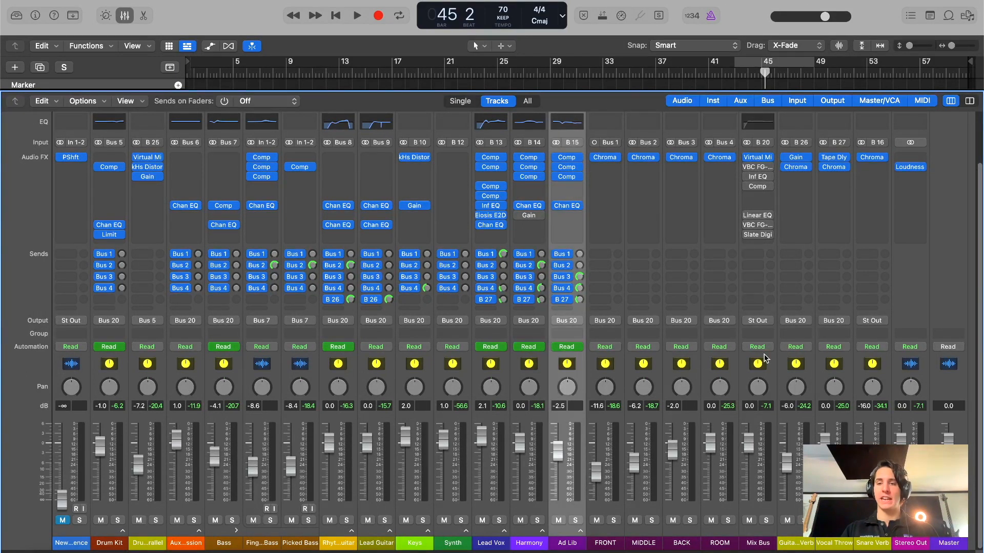
{"action": "left_click", "coordinate": [771, 372]}
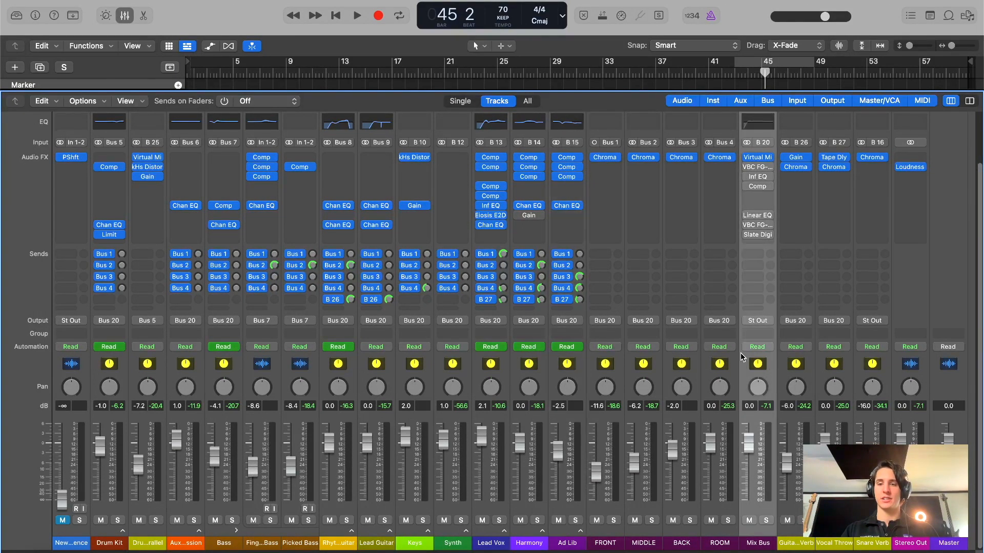
{"action": "left_click", "coordinate": [581, 381]}
{"action": "left_click", "coordinate": [539, 393], "text": "shift"}
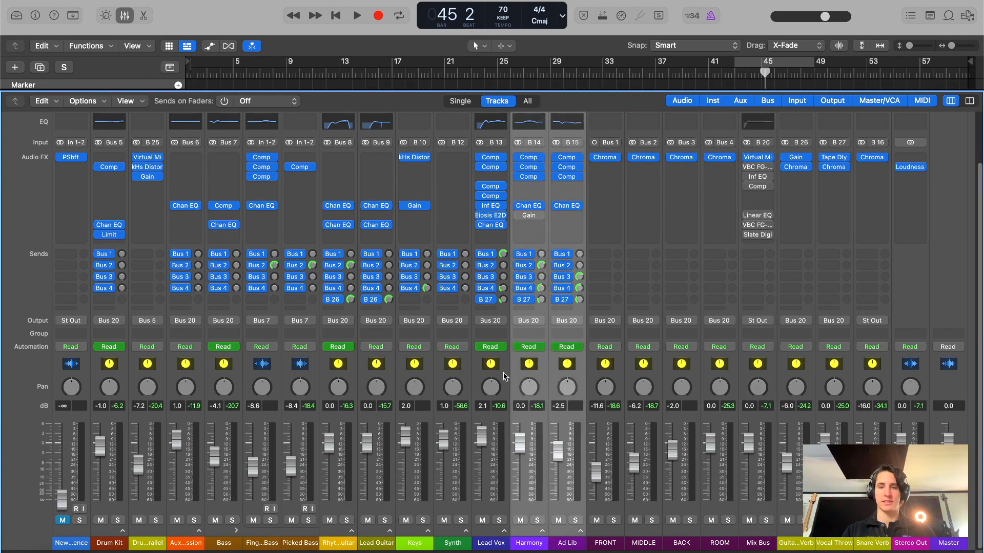
{"action": "left_click", "coordinate": [504, 378], "text": "shift"}
{"action": "left_click", "coordinate": [456, 372], "text": "shift"}
{"action": "left_click", "coordinate": [415, 379], "text": "shift"}
{"action": "left_click", "coordinate": [381, 377], "text": "shift"}
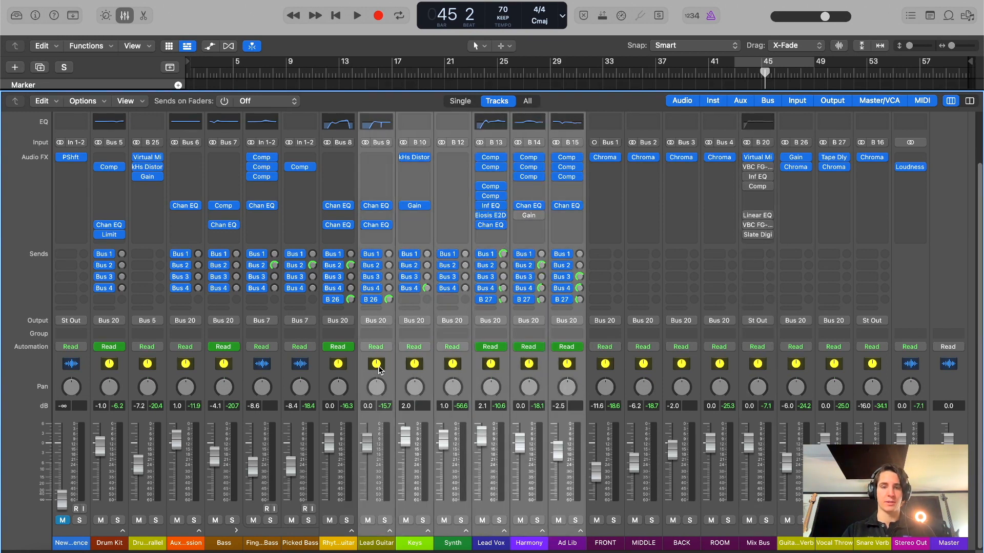
{"action": "left_click", "coordinate": [353, 370], "text": "shift"}
{"action": "left_click", "coordinate": [231, 376], "text": "shift"}
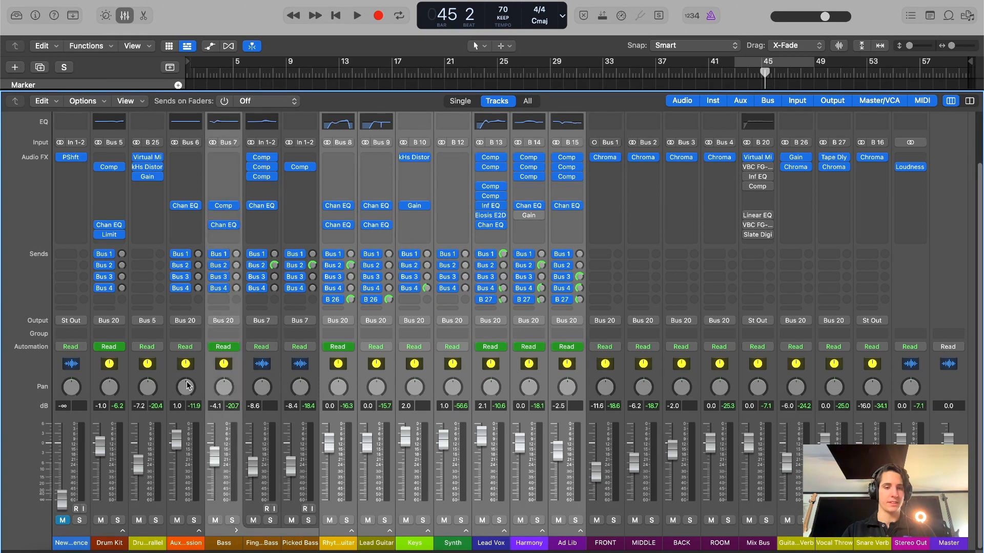
{"action": "left_click", "coordinate": [192, 370], "text": "shift"}
{"action": "left_click", "coordinate": [144, 373], "text": "shift"}
{"action": "left_click", "coordinate": [110, 376], "text": "shift"}
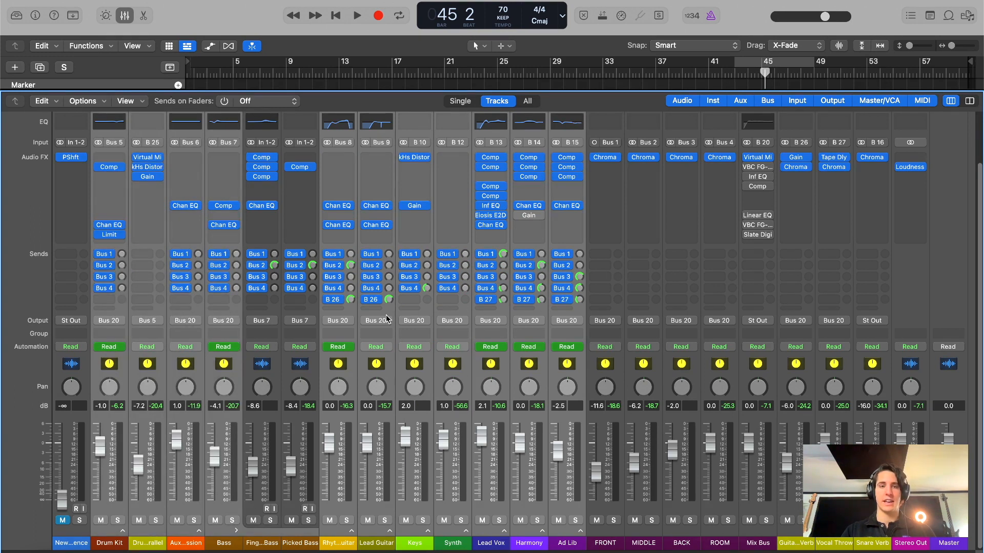
{"action": "left_click_drag", "start_coordinate": [412, 437], "coordinate": [412, 454]}
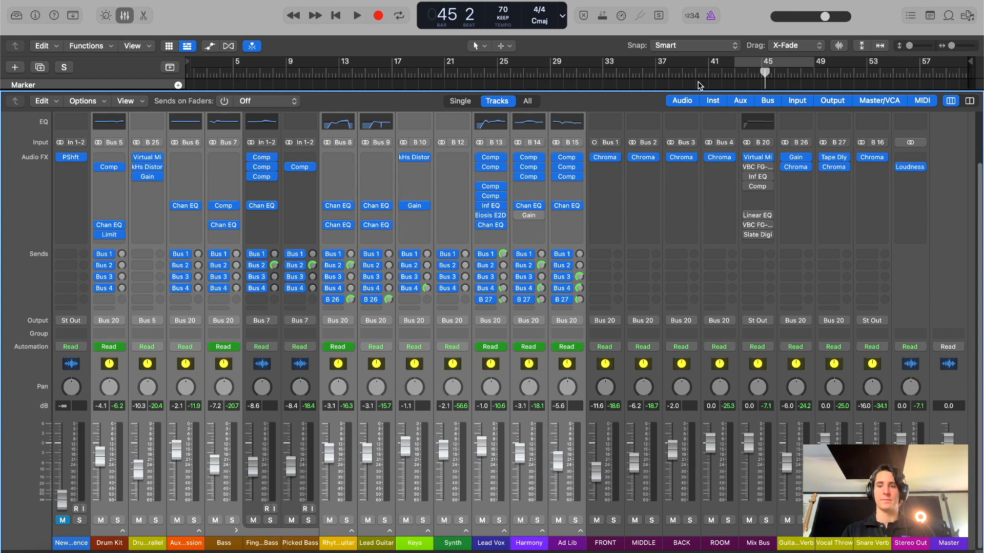
Step: Play on from bar 45 to recheck the Mix Bus peak level, and return to the arrangement
{"action": "key", "text": "space"}
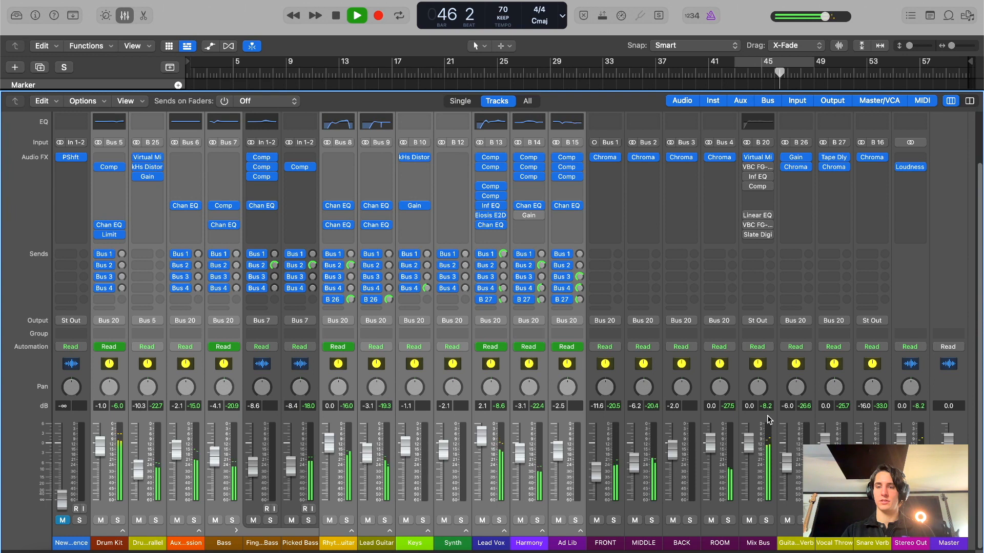
{"action": "key", "text": "space"}
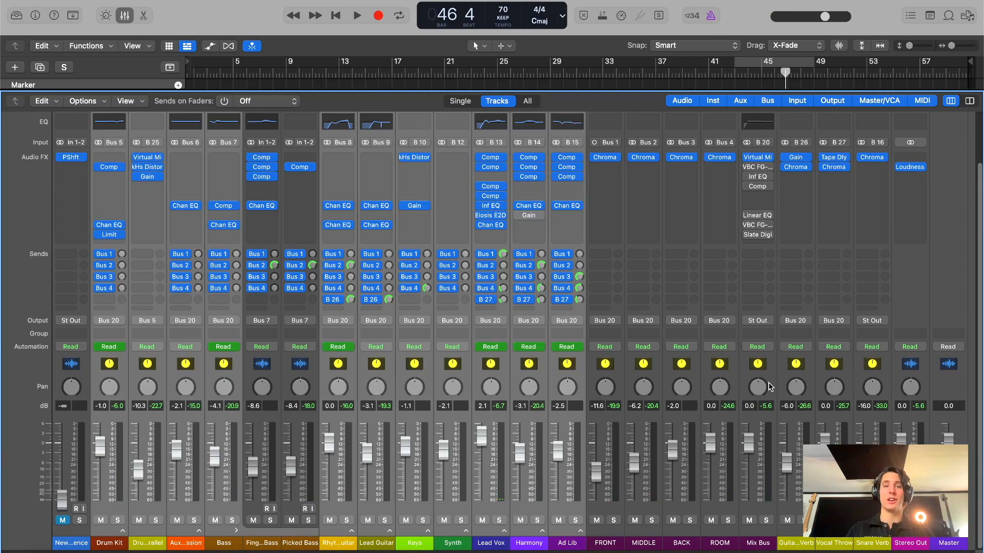
{"action": "key", "text": "x"}
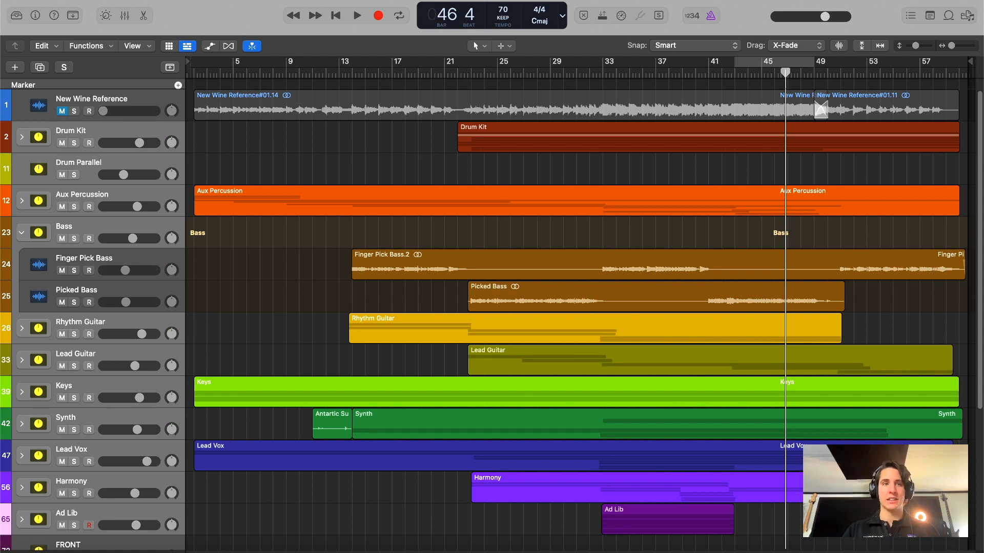
Step: Open the bounce settings for the whole project and move the dialog clear of the webcam area
{"action": "left_click", "coordinate": [79, 0]}
{"action": "mouse_move", "coordinate": [125, 265]}
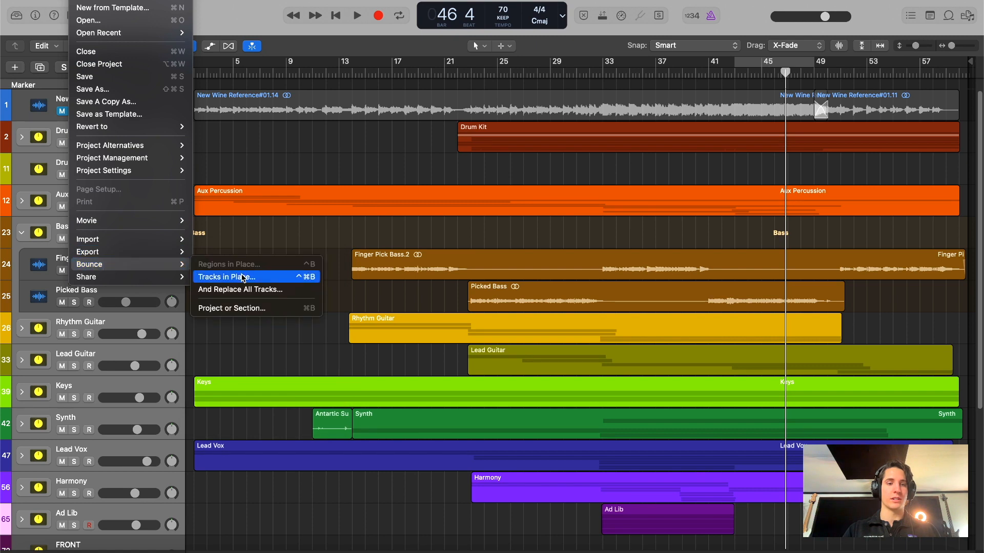
{"action": "left_click", "coordinate": [242, 310]}
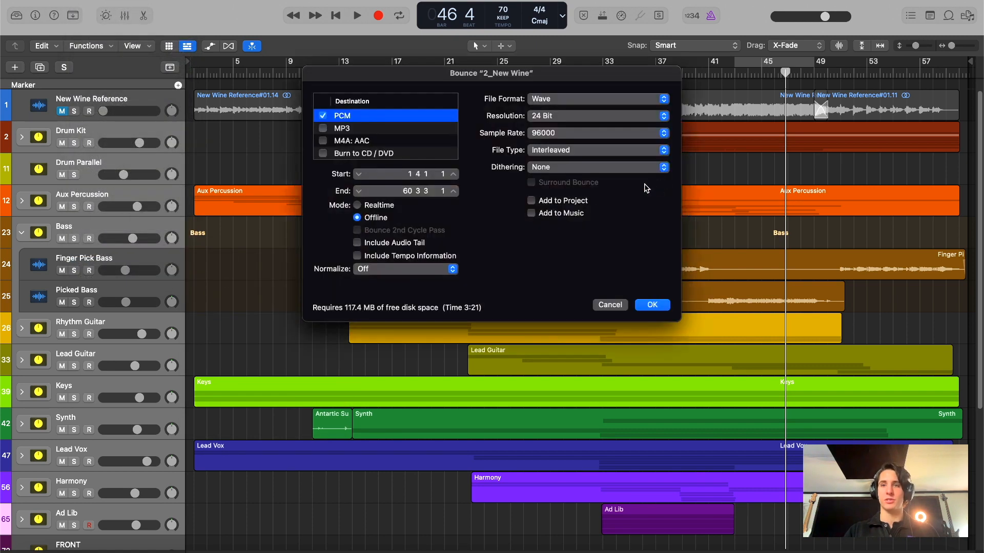
{"action": "mouse_move", "coordinate": [423, 216]}
{"action": "left_mouse_down"}
{"action": "mouse_move", "coordinate": [423, 243]}
{"action": "mouse_move", "coordinate": [423, 216]}
{"action": "left_mouse_up"}
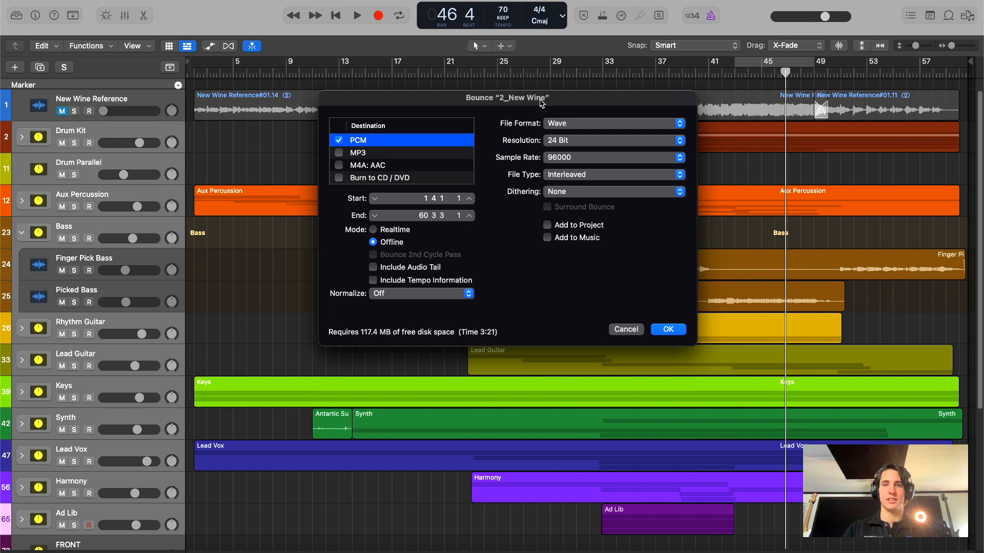
{"action": "left_click_drag", "start_coordinate": [543, 102], "coordinate": [457, 87]}
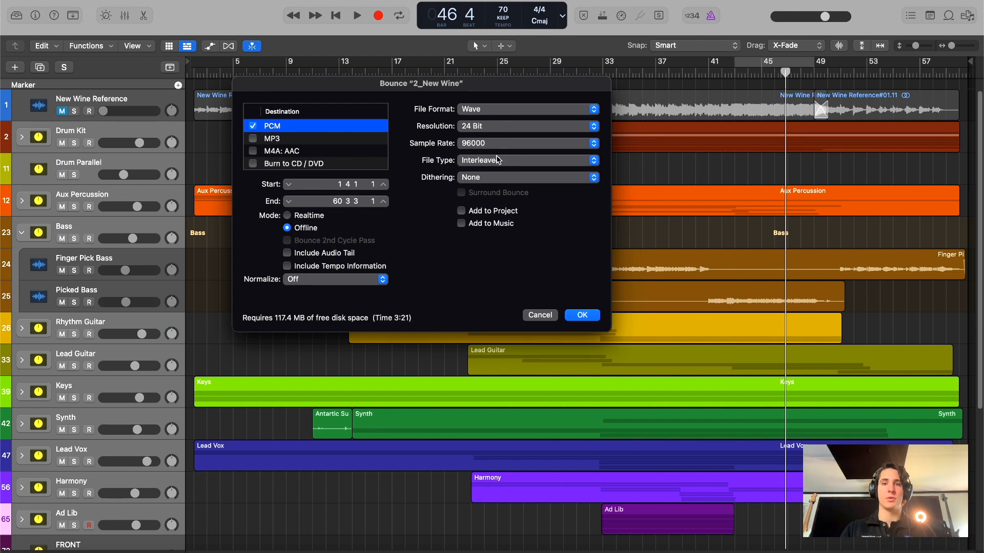
Step: Try the Split file type for the bounce, and set it back to Interleaved
{"action": "left_click", "coordinate": [582, 163]}
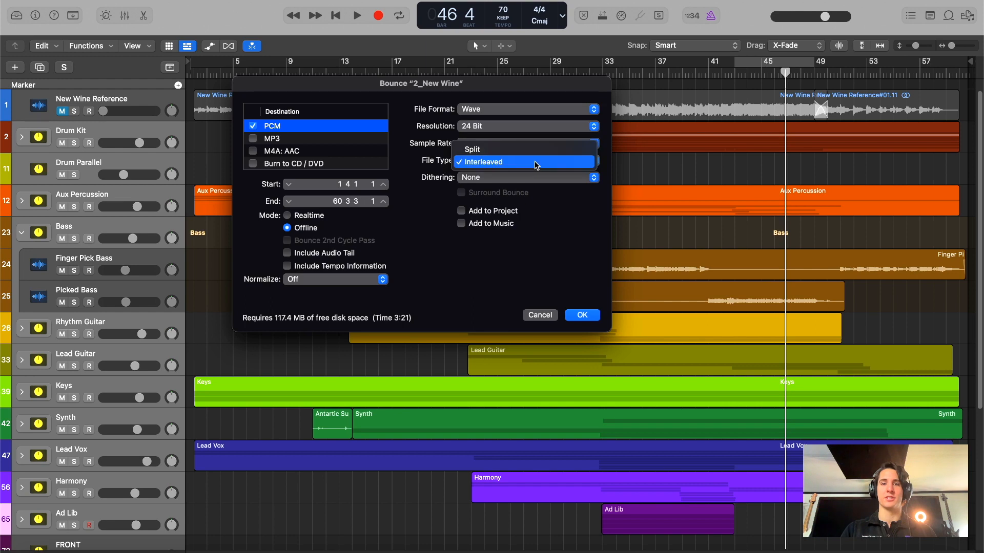
{"action": "left_click", "coordinate": [506, 150]}
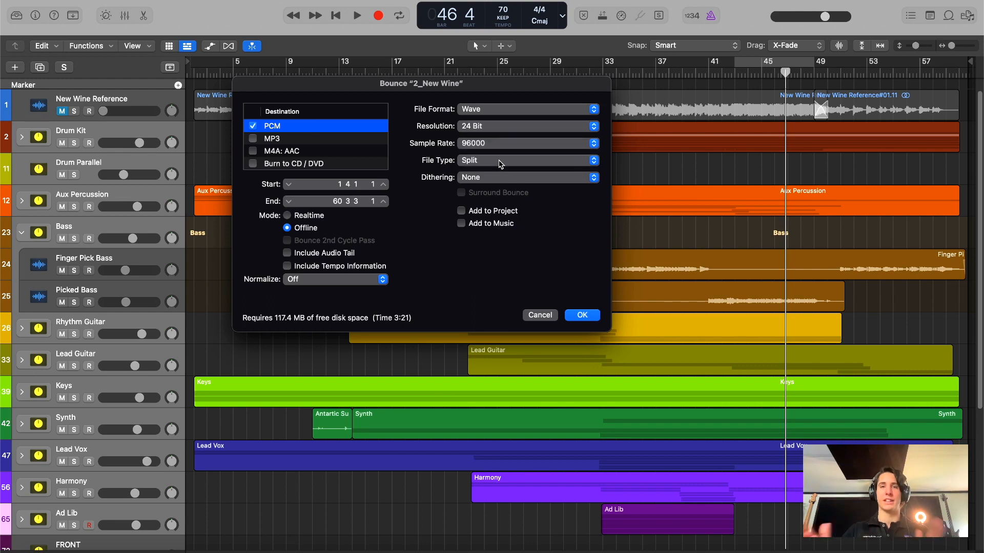
{"action": "left_click", "coordinate": [501, 162]}
{"action": "left_click", "coordinate": [502, 173]}
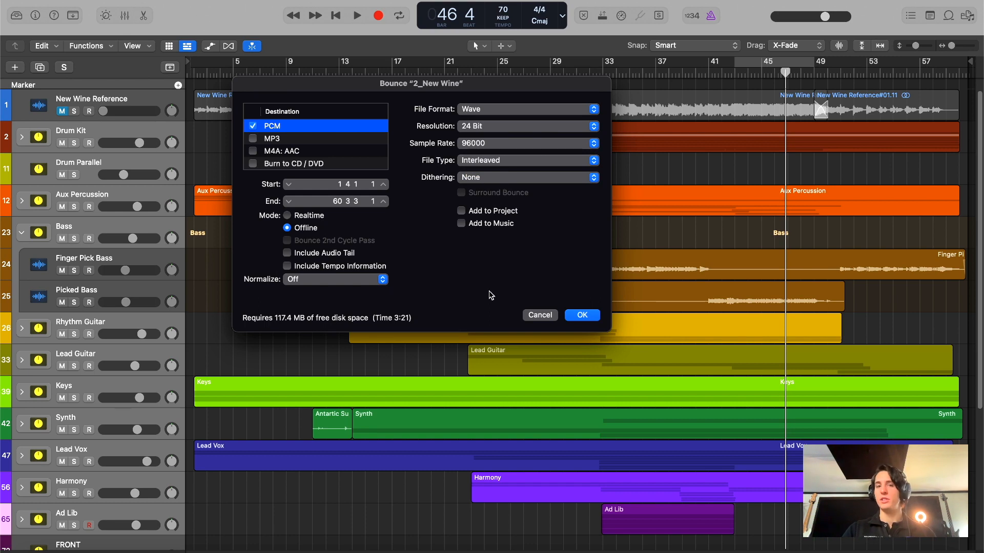
Step: Look at the Normalize options while keeping Off, and turn the MP3 destination on and off again
{"action": "left_click", "coordinate": [314, 279]}
{"action": "left_click", "coordinate": [201, 286]}
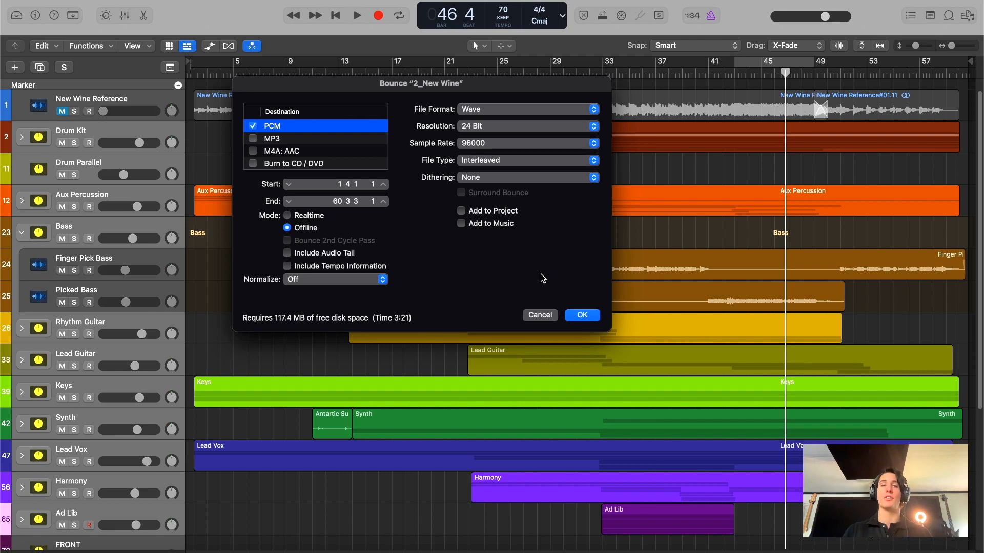
{"action": "left_click", "coordinate": [252, 139]}
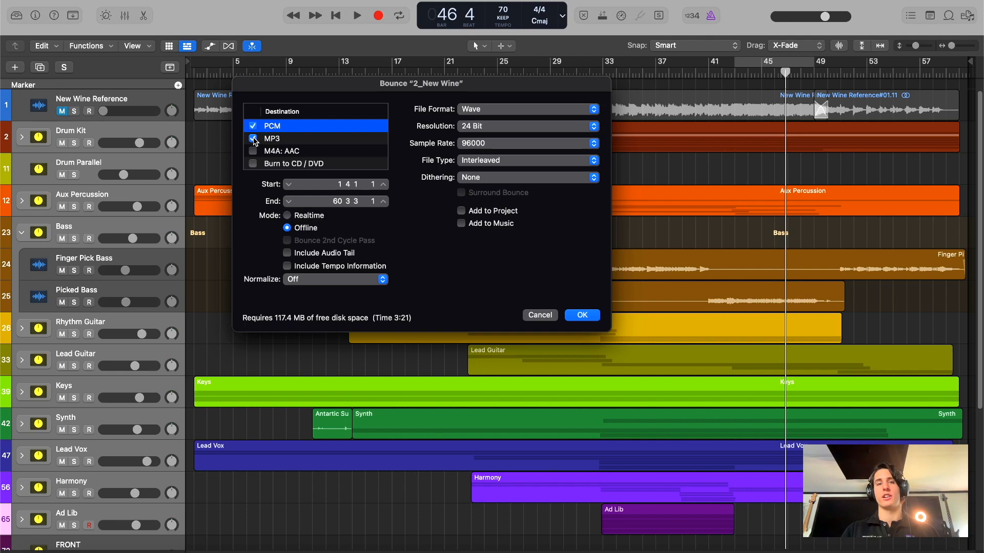
{"action": "left_click", "coordinate": [253, 138]}
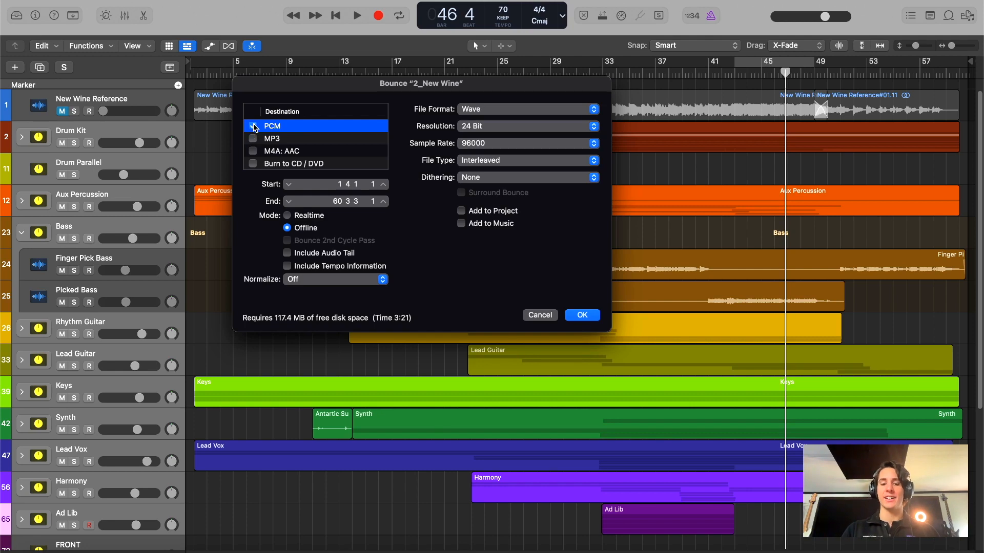